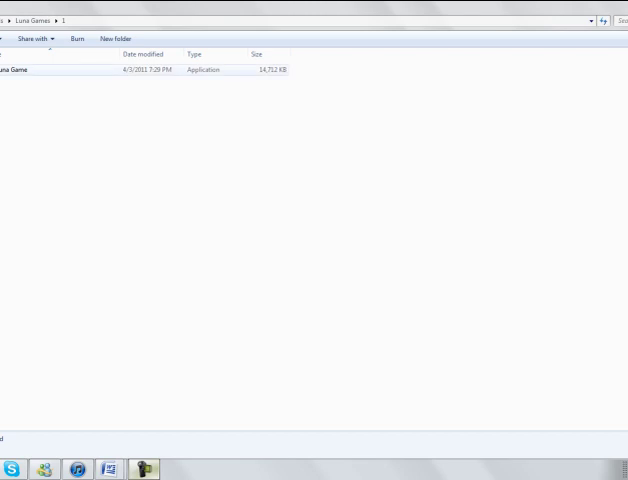
Launch Luna Game and walk and jump the pony rightward off the first platform.
{"action": "left_click", "coordinate": [14, 69]}
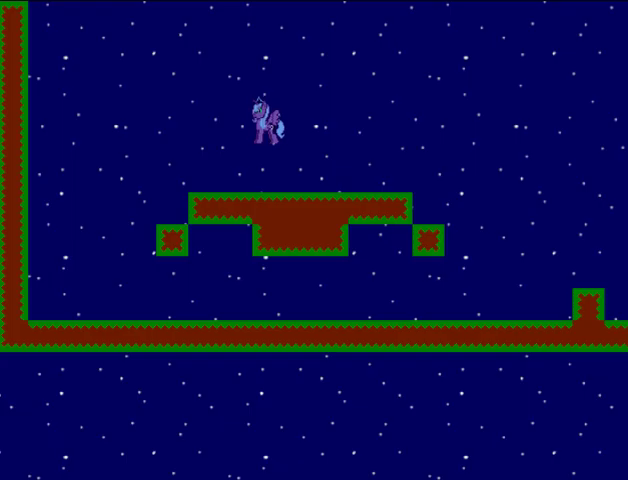
{"action": "key", "text": "Right"}
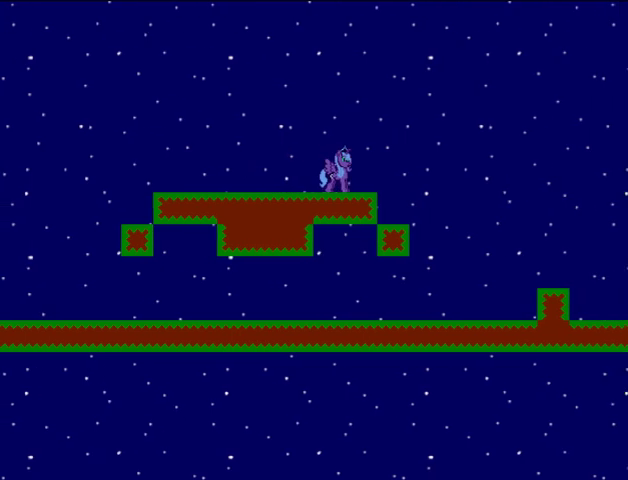
{"action": "key", "text": "Up"}
{"action": "key", "text": "Right"}
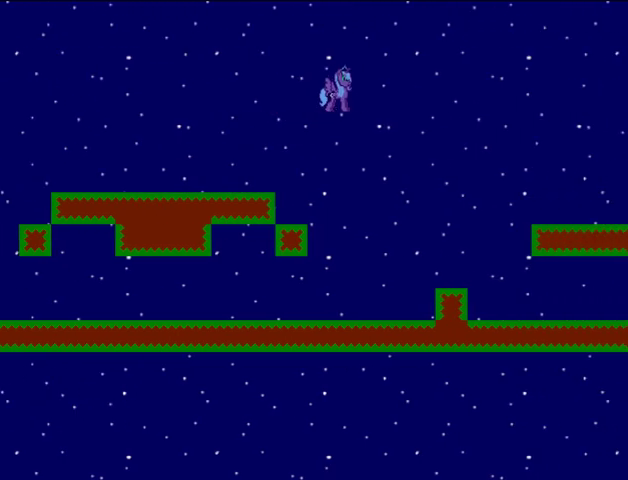
{"action": "key", "text": "Up"}
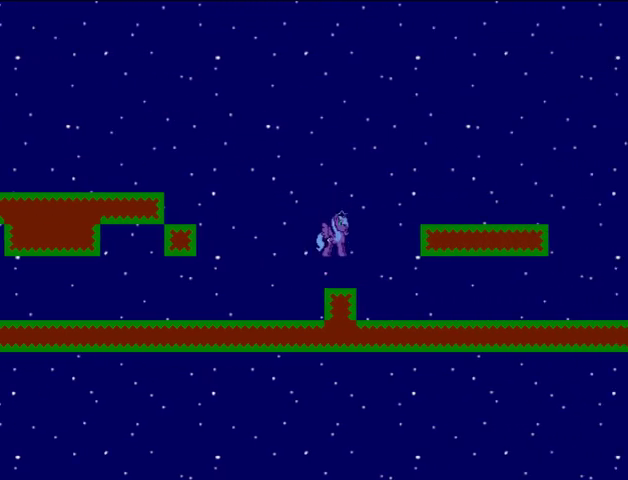
{"action": "key", "text": "Right"}
Jump the pony up onto the higher floating platforms beside the tall pillar.
{"action": "key", "text": "Right"}
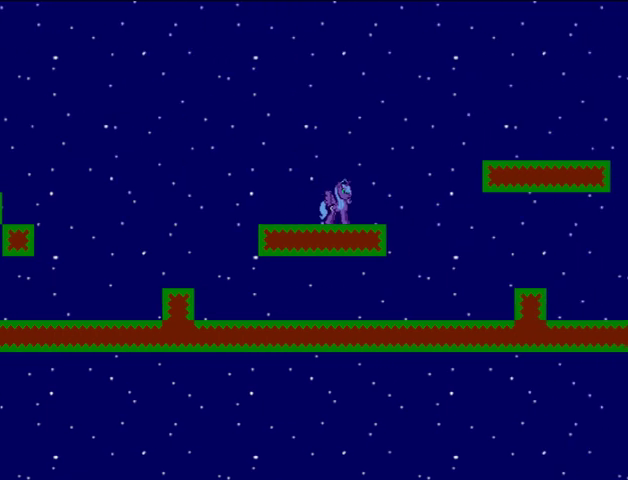
{"action": "key", "text": "Up"}
{"action": "key", "text": "Right"}
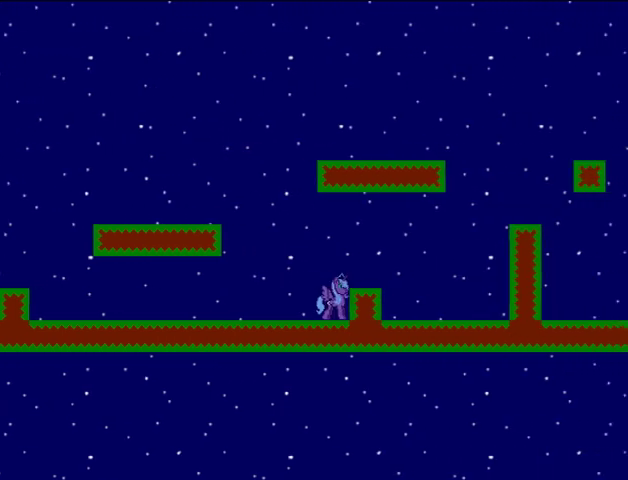
{"action": "key", "text": "Up"}
{"action": "key", "text": "Right"}
{"action": "key", "text": "Up"}
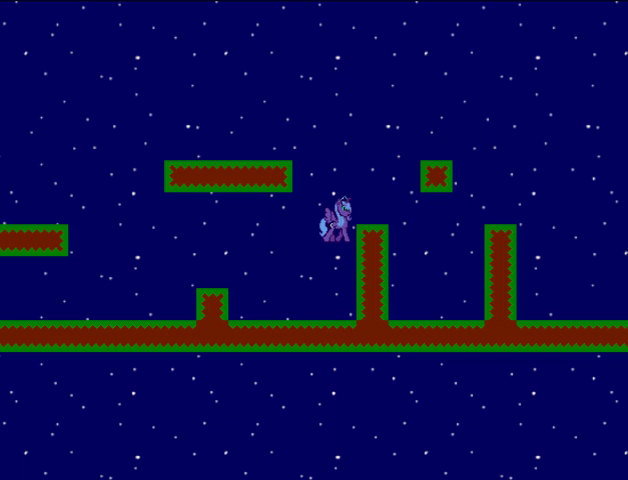
Jump and walk the pony left toward the small block until the jumpscare triggers.
{"action": "key", "text": "Up"}
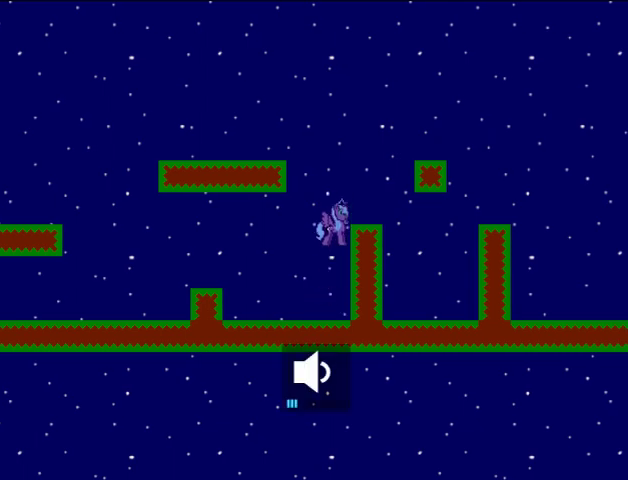
{"action": "key", "text": "Left"}
{"action": "key", "text": "Up"}
{"action": "key", "text": "Left"}
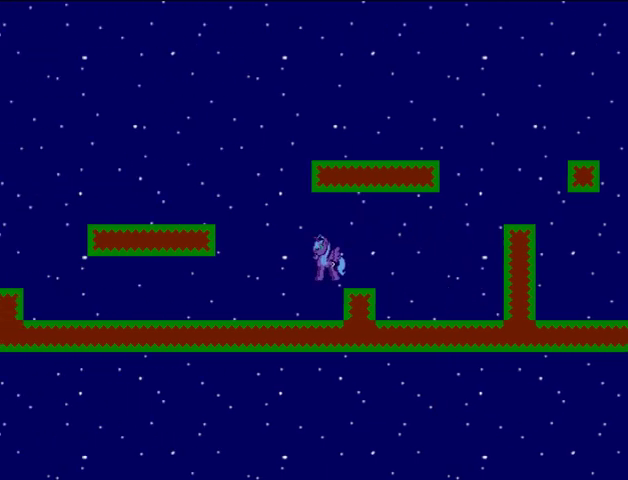
{"action": "key", "text": "Up"}
{"action": "key", "text": "Left"}
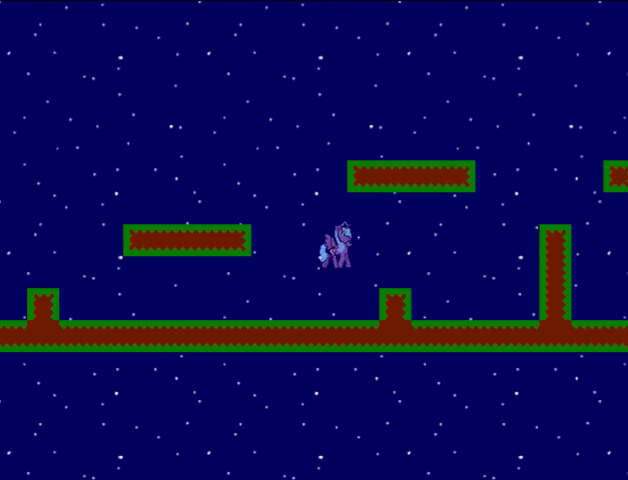
{"action": "key", "text": "Up"}
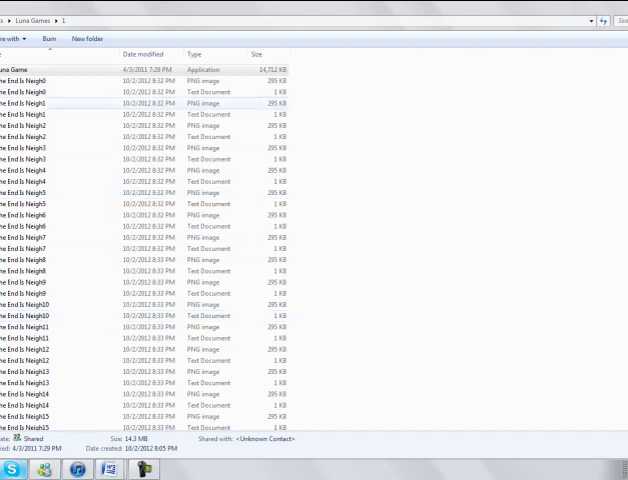
Open 'The End Is Neigh0' PNG in Windows Photo Viewer to see the creepy pony face.
{"action": "left_click", "coordinate": [25, 80]}
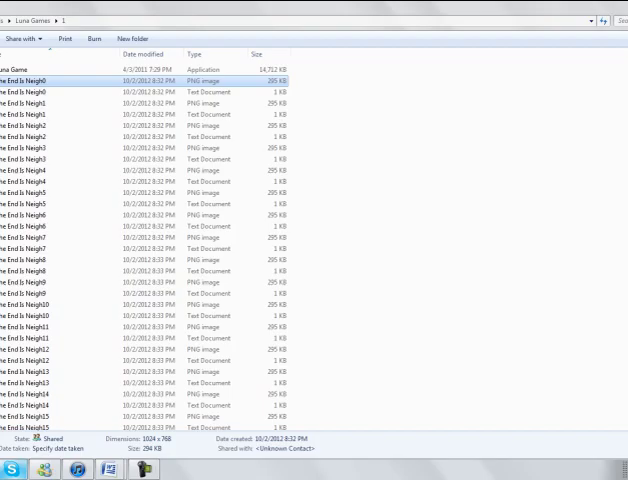
{"action": "key", "text": "Return"}
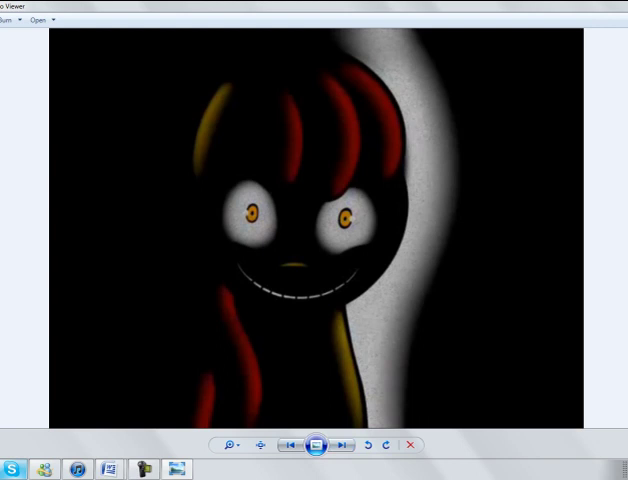
Read the Neigh0 note ('The end is neigh.'), then view and close the Neigh1 image.
{"action": "key", "text": "Escape"}
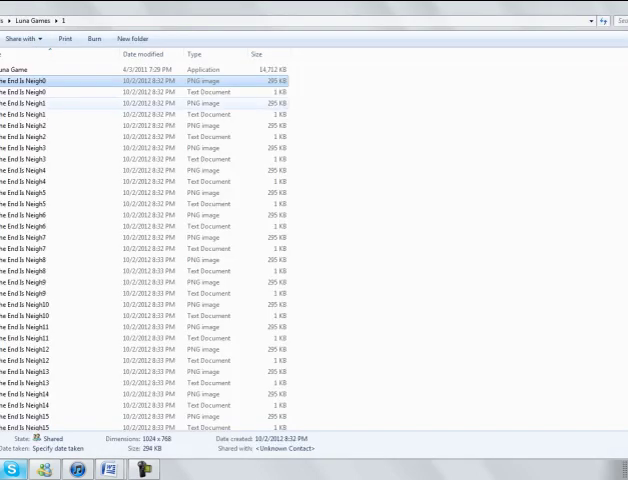
{"action": "double_click", "coordinate": [25, 92]}
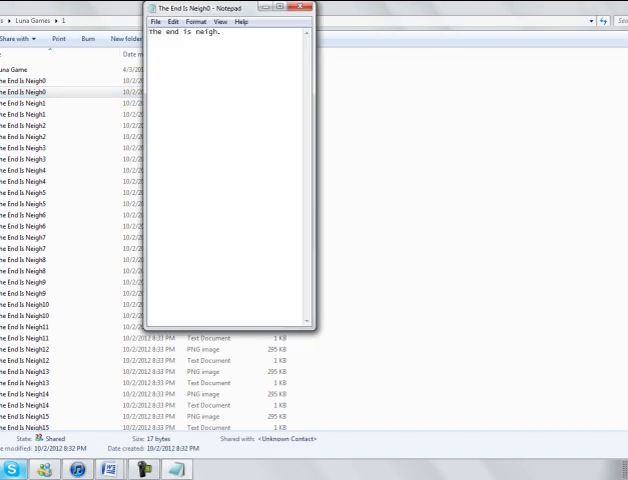
{"action": "key", "text": "alt+F4"}
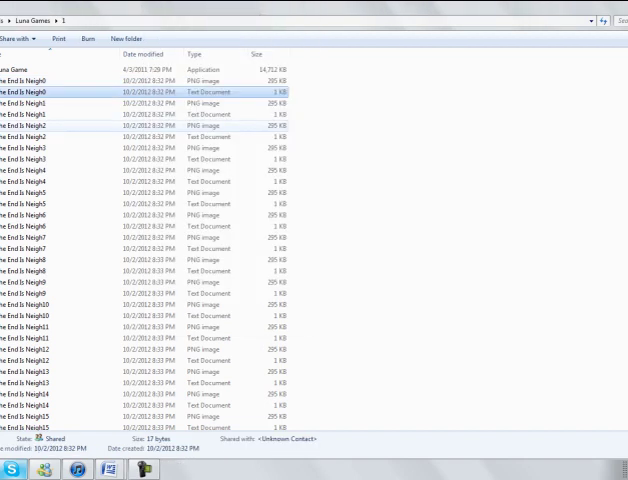
{"action": "double_click", "coordinate": [25, 103]}
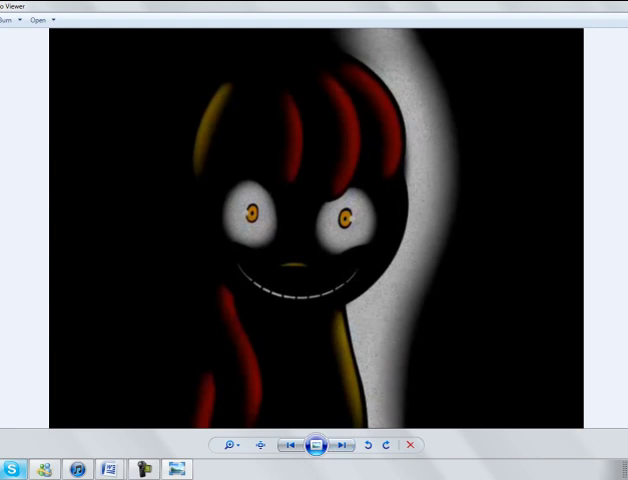
{"action": "key", "text": "alt+F4"}
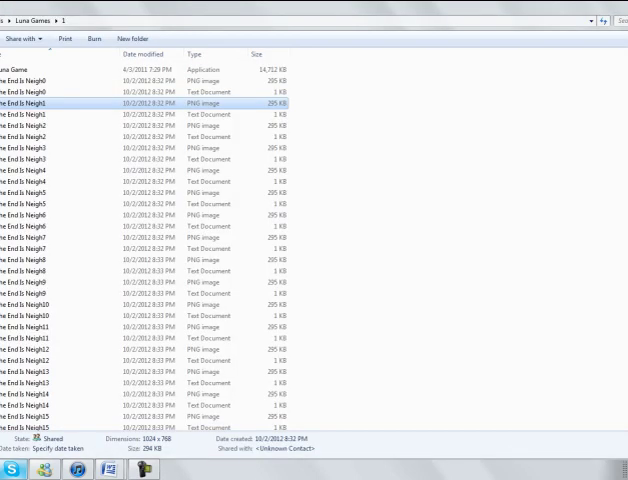